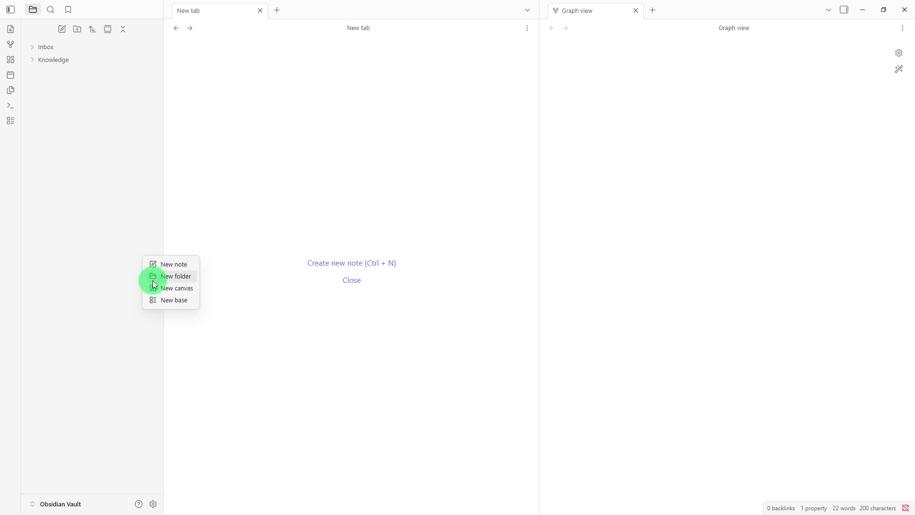
# Create a new top-level folder named Projects in the vault
pyautogui.click(153, 276)
pyautogui.press('BackSpace')
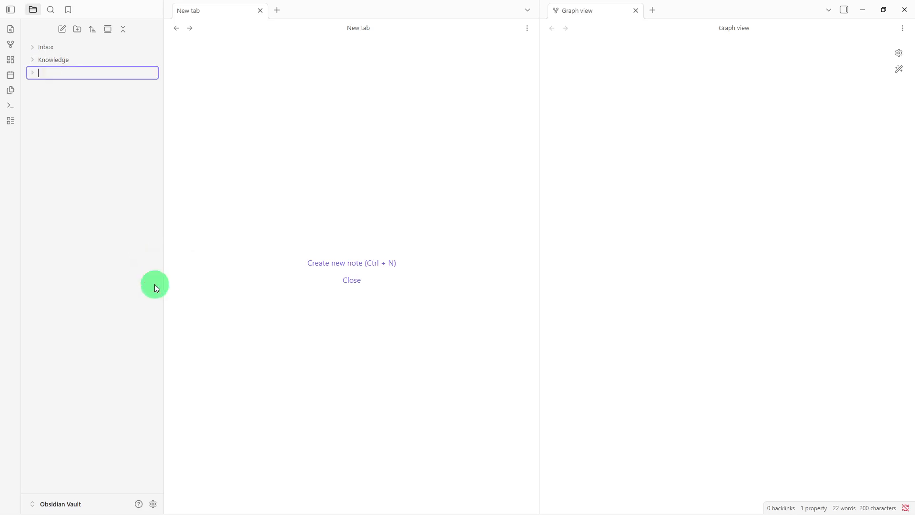
pyautogui.write('Projects')
pyautogui.press('Return')
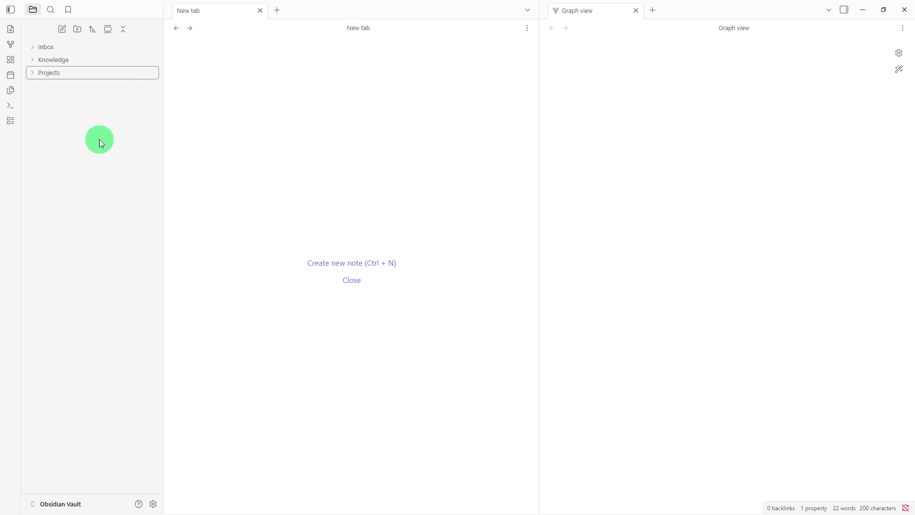
# Create a note titled Digital Brain Dashboard with Quick Capture, Active Projects, Recent Notes, Knowledge Areas, Review Schedule (Date:) and Related Notes sections
pyautogui.rightClick(98, 140)
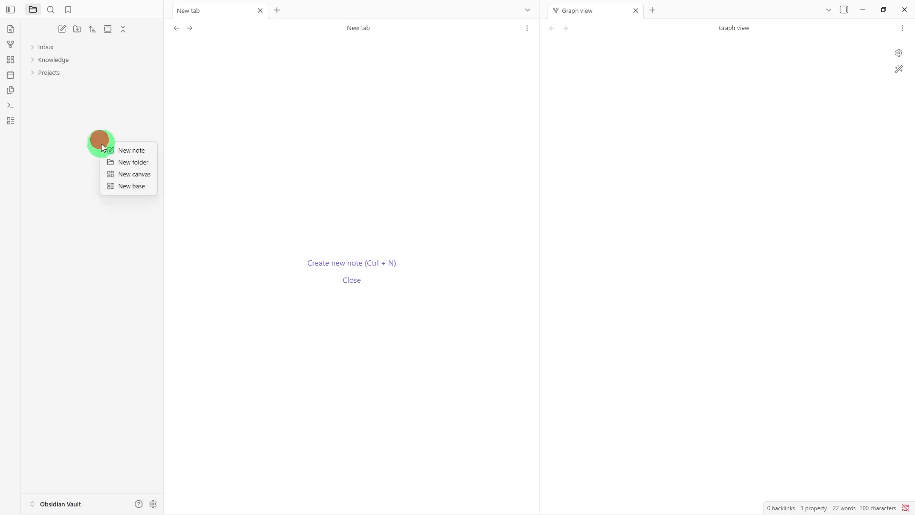
pyautogui.click(107, 150)
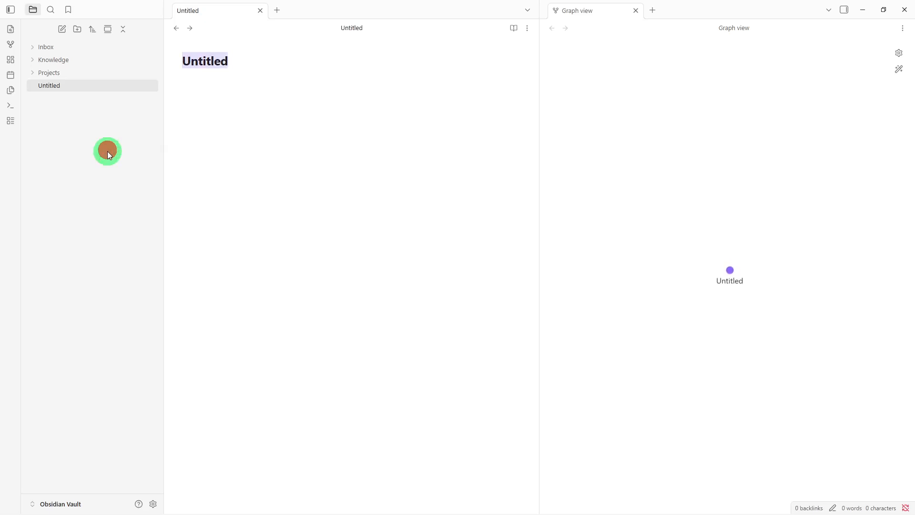
pyautogui.press('BackSpace')
pyautogui.write('Dig')
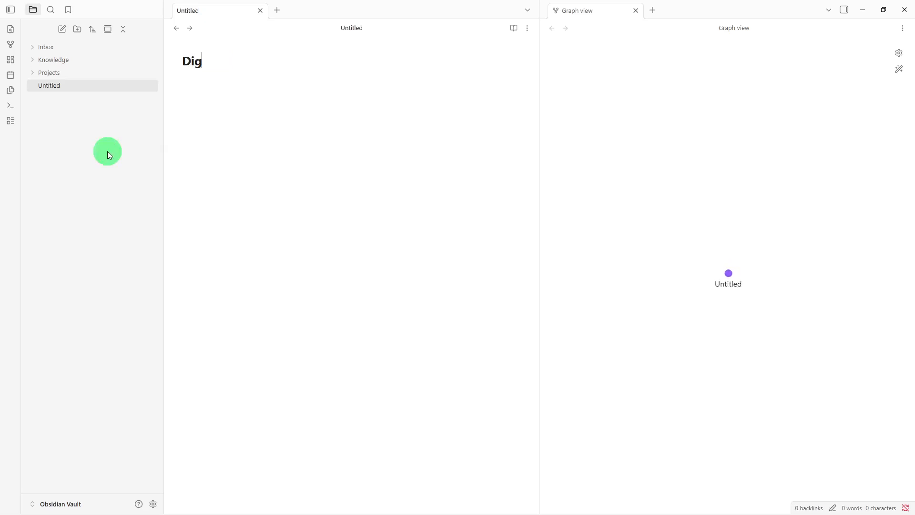
pyautogui.write('ital Brain D')
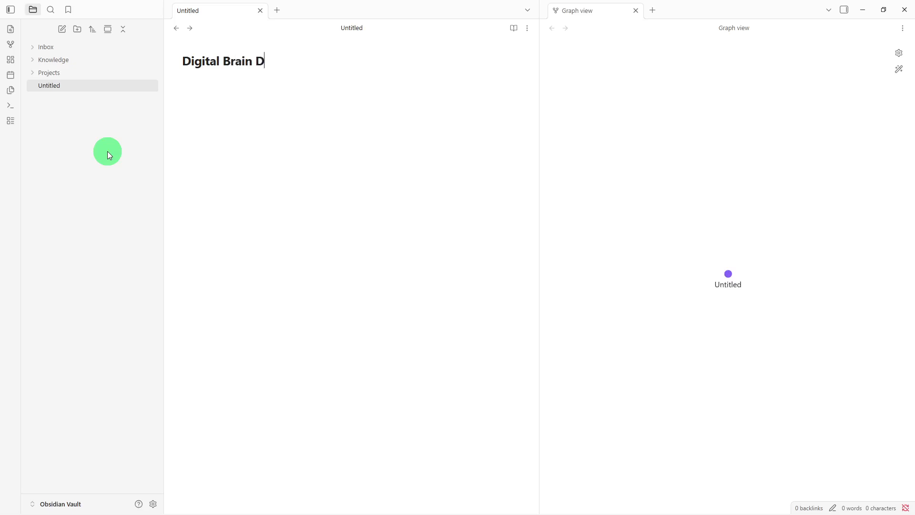
pyautogui.write('ashboard')
pyautogui.press('Return')
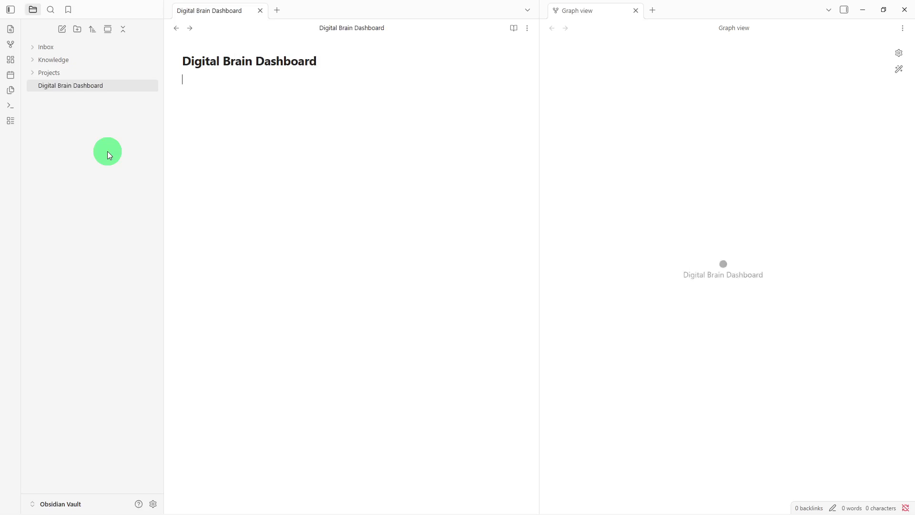
pyautogui.write('Quick Capture - Active Projects - Recent Notes - Knowledge Areas - Review Schedule Date: Related Notes -')
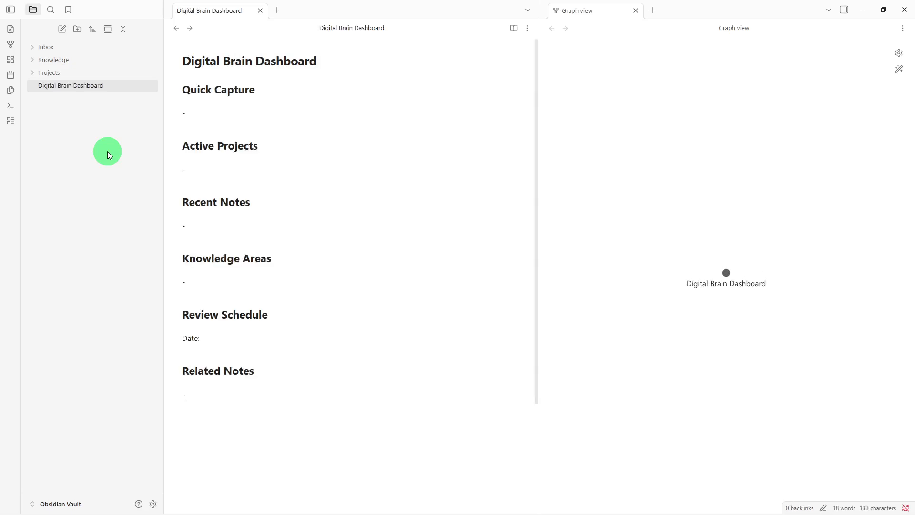
# Move the Digital Brain Dashboard note into the Inbox folder and expand the Inbox, Knowledge and Projects folders
pyautogui.moveTo(87, 90); pyautogui.dragTo(92, 37)
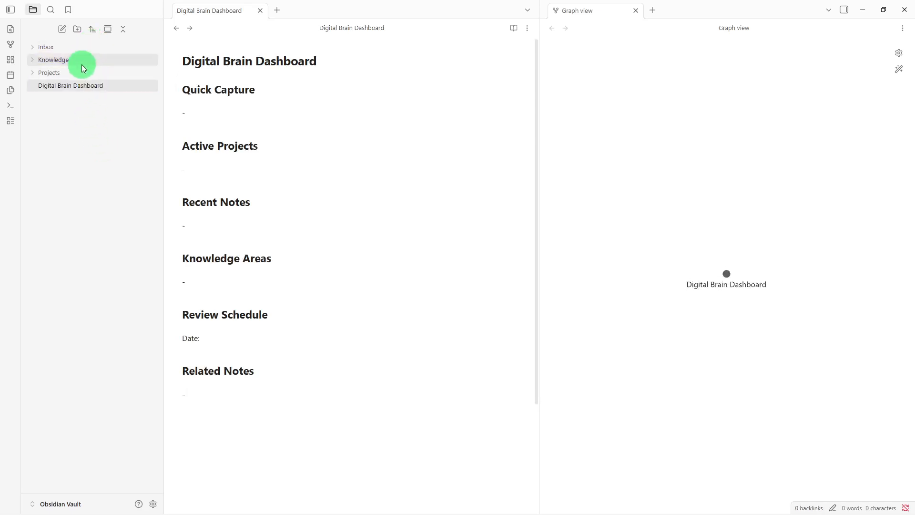
pyautogui.moveTo(74, 85); pyautogui.dragTo(90, 46)
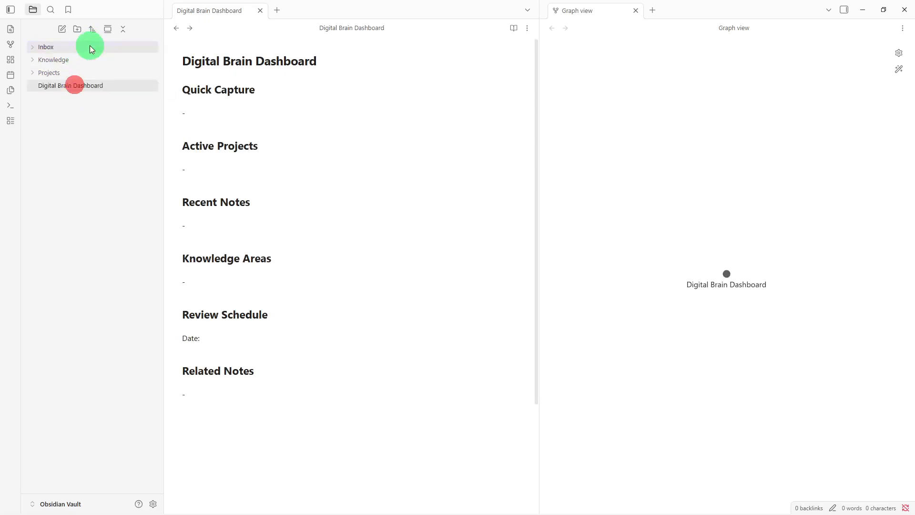
pyautogui.click(90, 46)
pyautogui.click(80, 70)
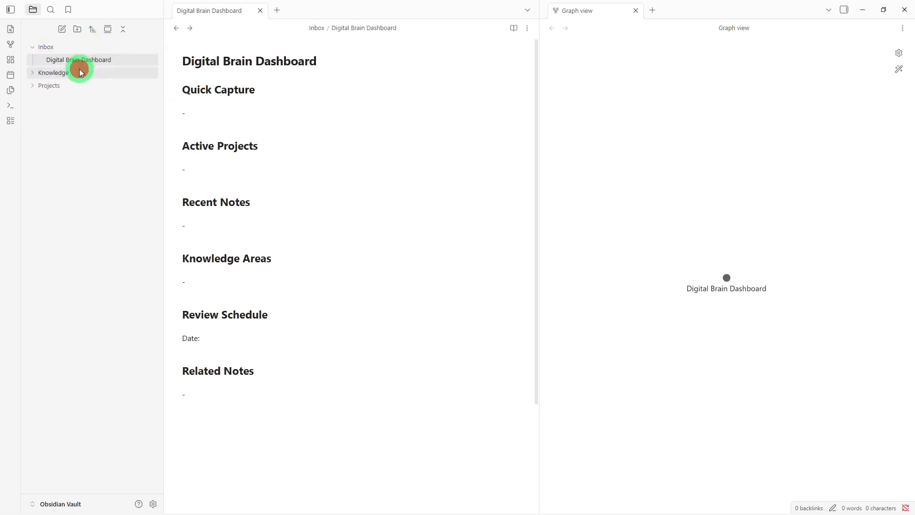
pyautogui.click(77, 89)
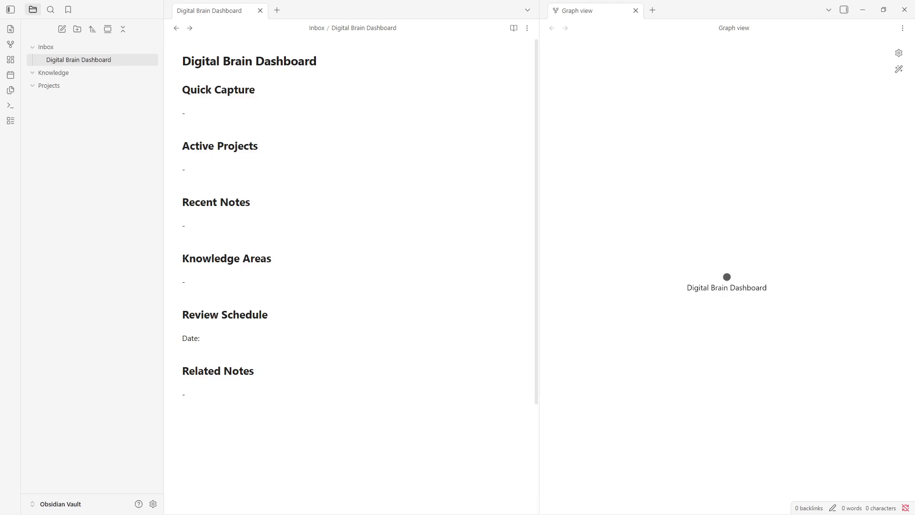
# Create a note titled Knowledge Library and move it into the Knowledge folder
pyautogui.rightClick(125, 289)
pyautogui.click(142, 300)
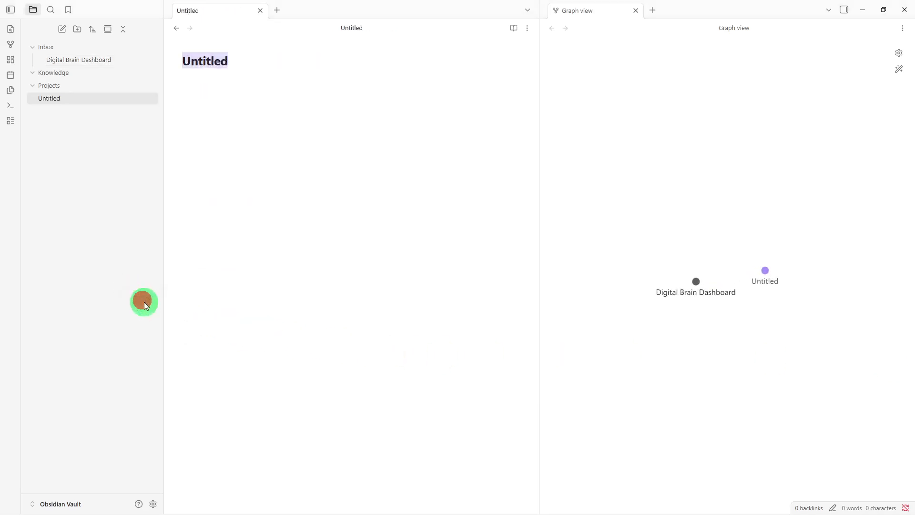
pyautogui.press('BackSpace')
pyautogui.write('K')
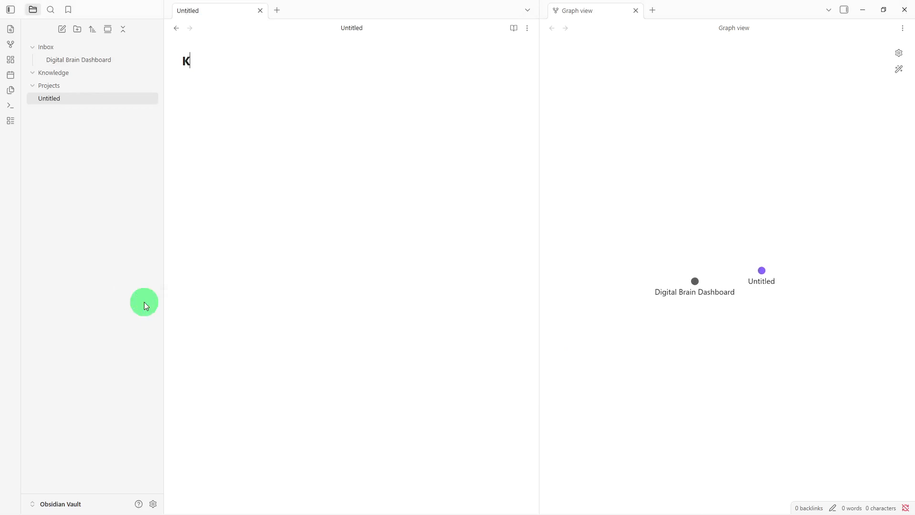
pyautogui.write('nowledge')
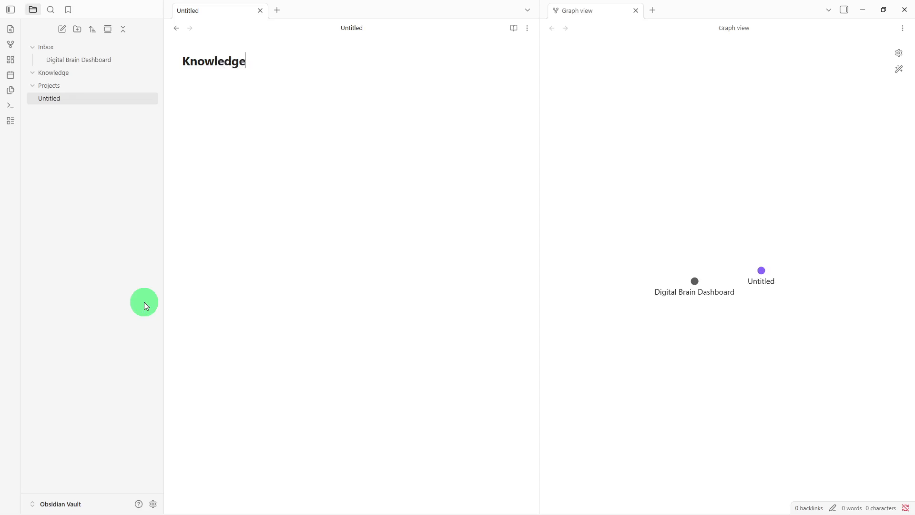
pyautogui.write(' Library')
pyautogui.press('Return')
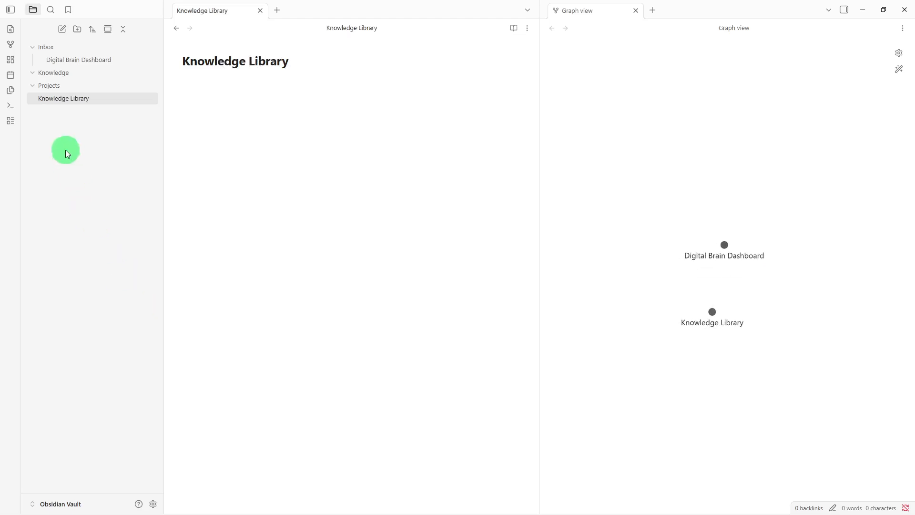
pyautogui.moveTo(65, 98); pyautogui.dragTo(70, 77)
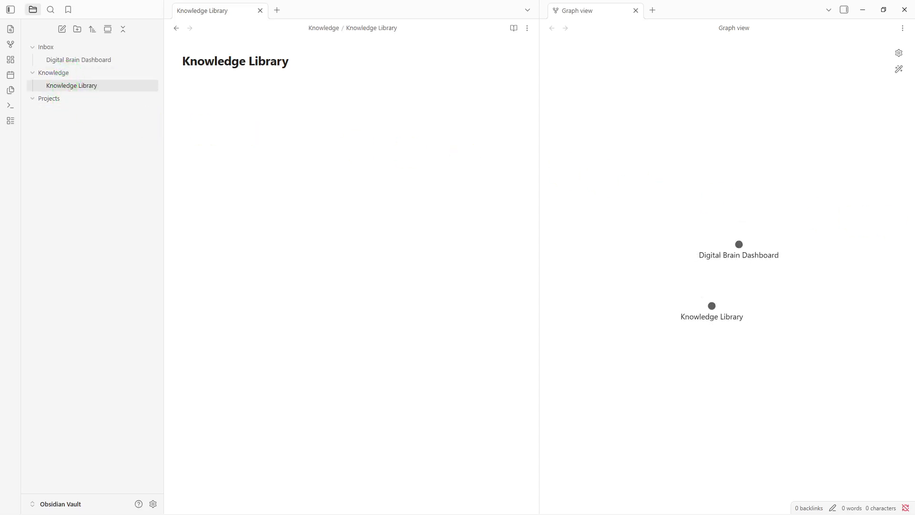
# Fill the Knowledge Library note with level-two headings Topics, Recent Additions, Learning Notes, Reference Materials and Related Notes, each followed by a dash on its own line
pyautogui.click(289, 134)
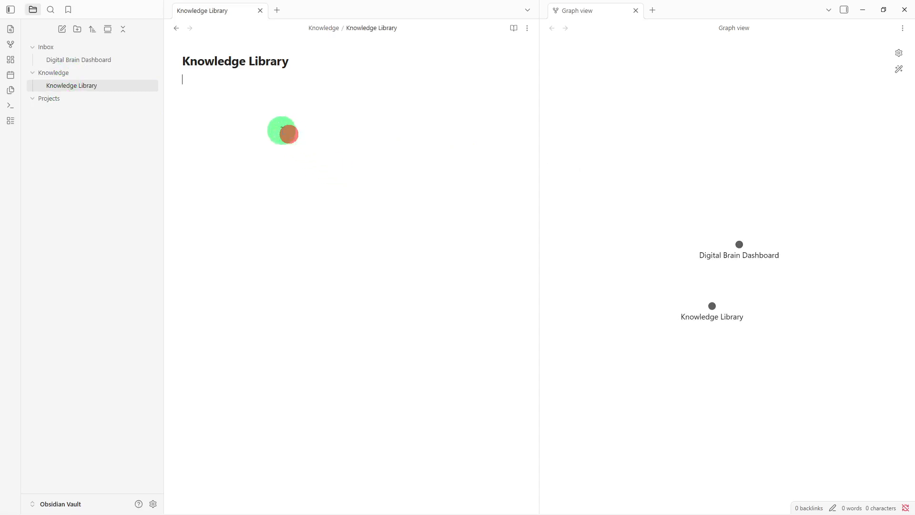
pyautogui.write('## Topics - ## Recent Additions - ## Learning Notes - ## Reference Materials - ## Related Notes -')
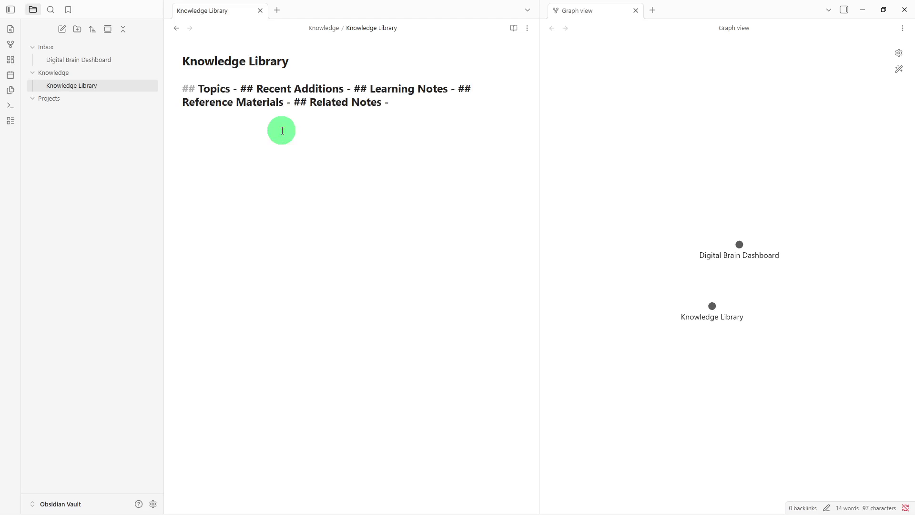
pyautogui.hotkey('ctrl', 'z')
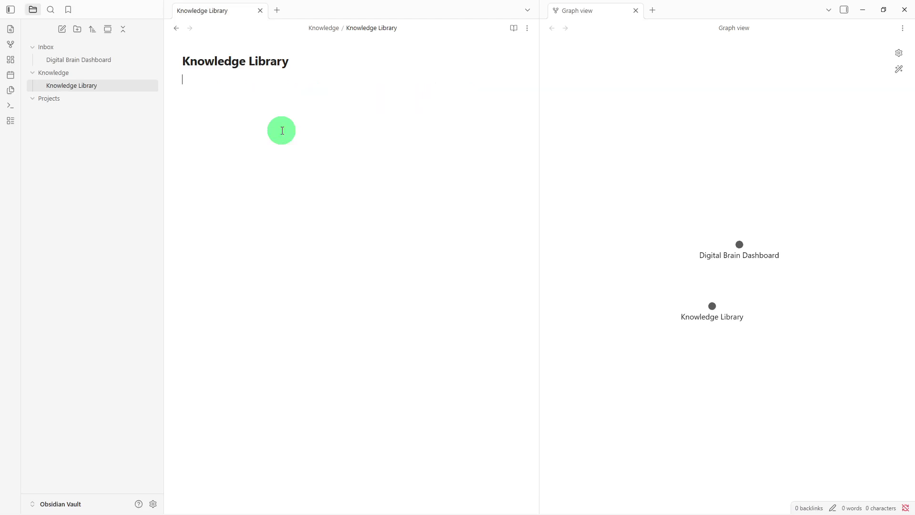
pyautogui.write('## Topics  -  ## Recent Additions  -  ## Learning Notes  -  ## Reference Materials  -  ## Related Notes  -')
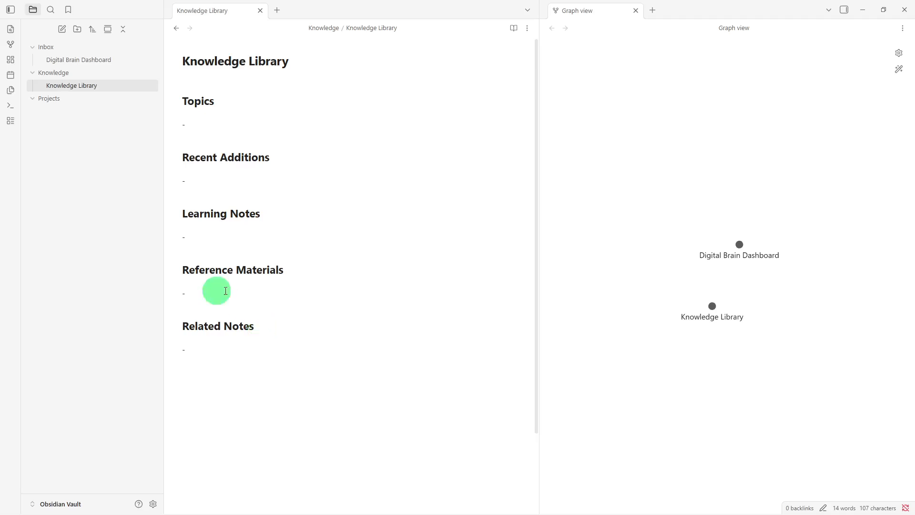
# Create a new note titled Project Hub at the top level of the vault
pyautogui.rightClick(130, 194)
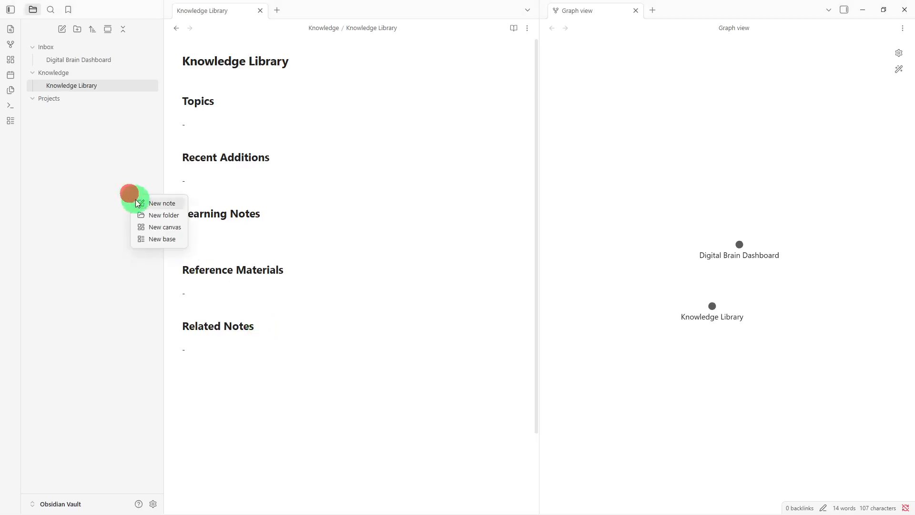
pyautogui.click(138, 203)
pyautogui.press('BackSpace')
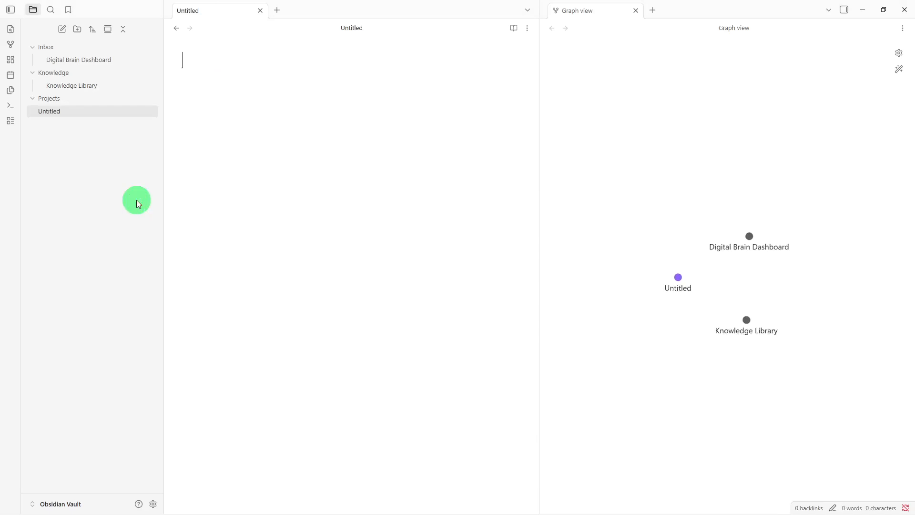
pyautogui.write('Pr')
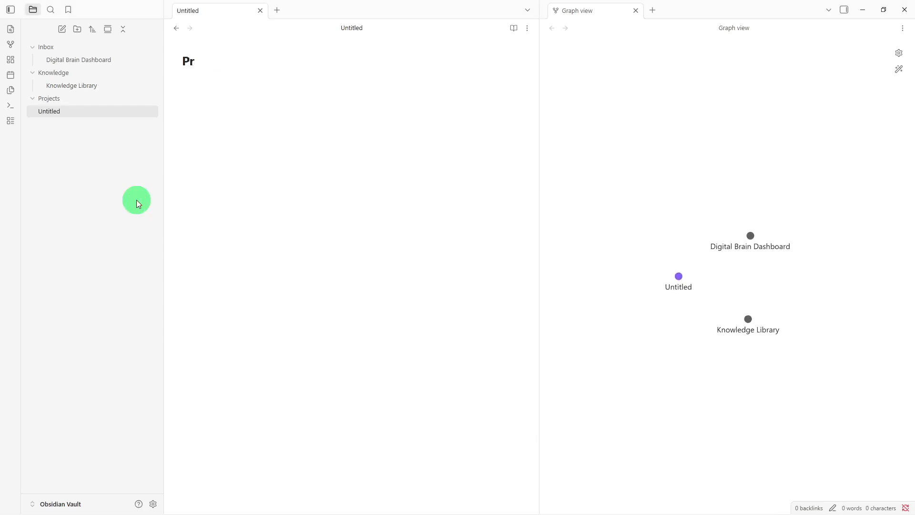
pyautogui.write('oject ')
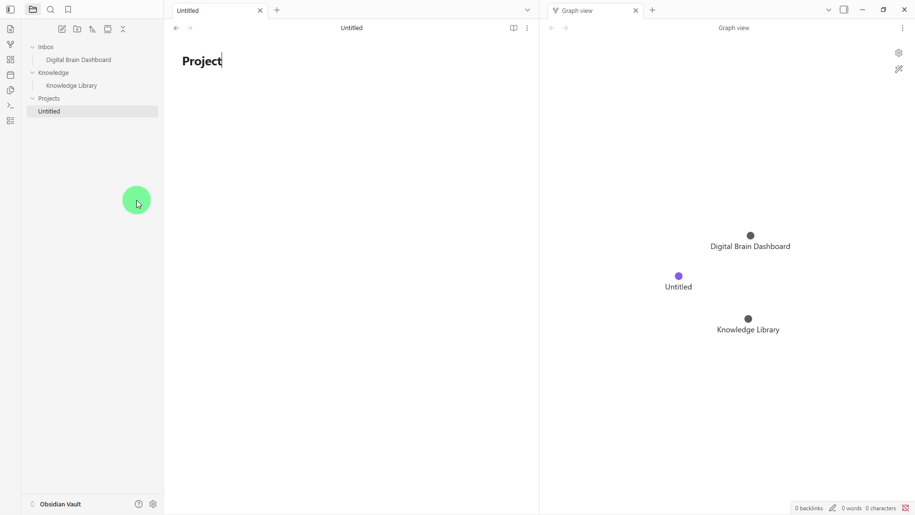
pyautogui.write('Hub')
pyautogui.press('Return')
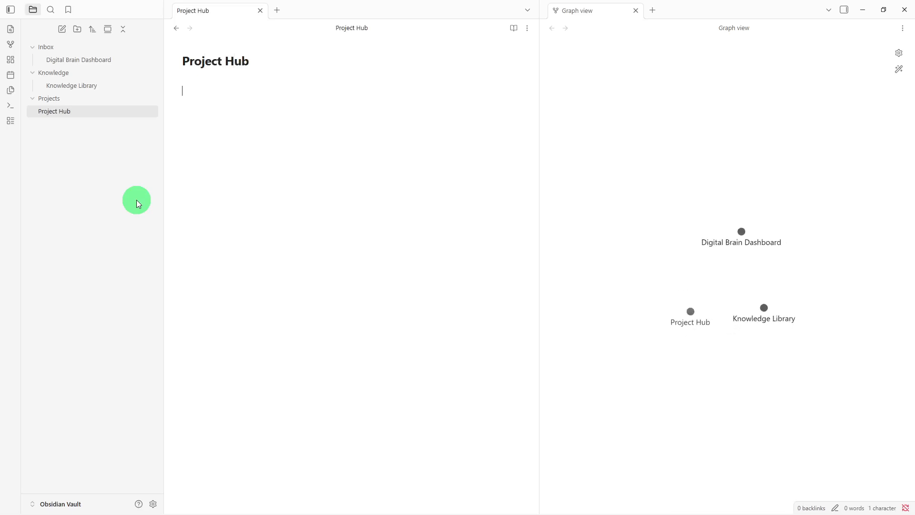
# Add Active Projects, Project Information (Project, Priority, Status, Deadline), Next Actions, Completed Projects and Notes sections to Project Hub, and move it into the Projects folder
pyautogui.write('## Active Projects  -  ## Project Information  Project:  Priority:  Status:  Deadline:  ## Next Actions  -  ## Completed Projects  -  ## Notes  -')
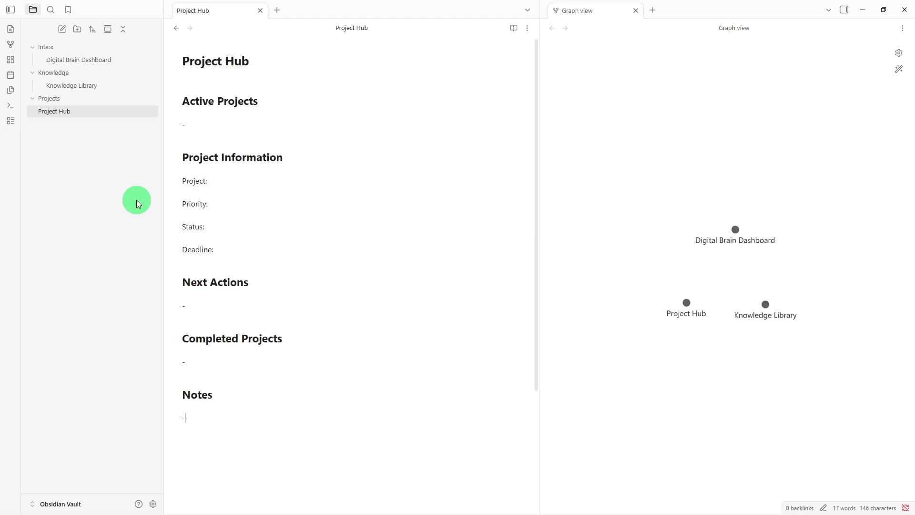
pyautogui.moveTo(98, 116); pyautogui.dragTo(99, 99)
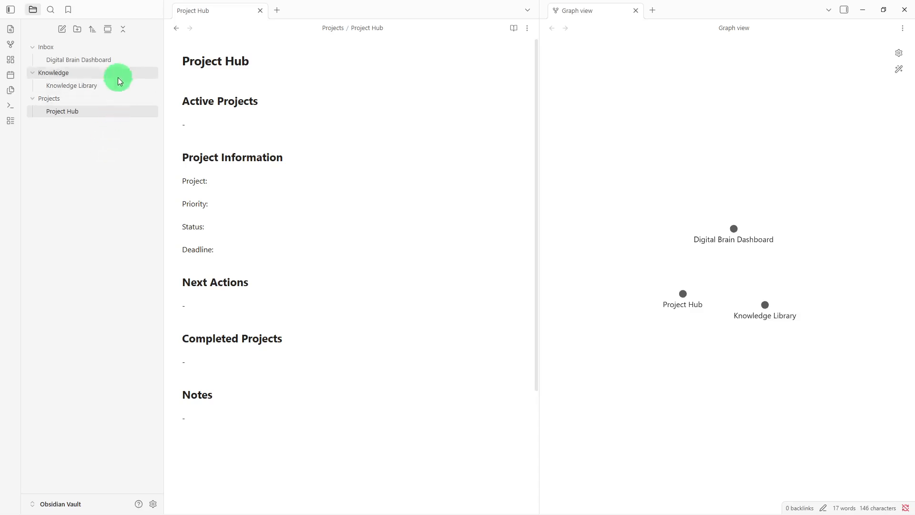
# In the Digital Brain Dashboard note, add an internal link to Knowledge Library under Related Notes
pyautogui.click(121, 66)
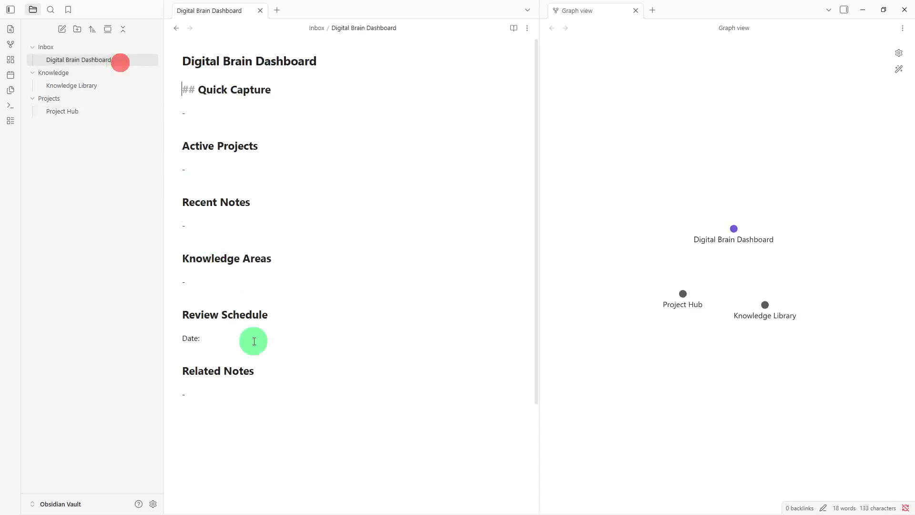
pyautogui.click(280, 415)
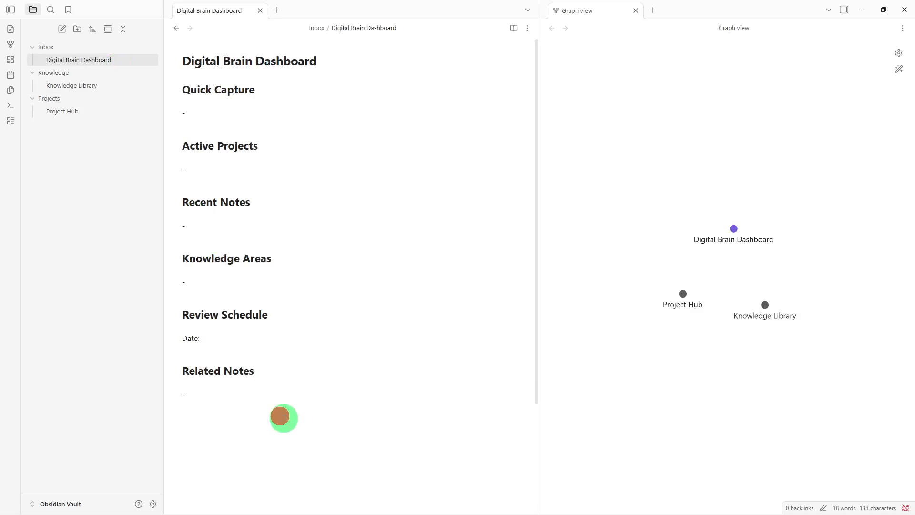
pyautogui.click(280, 416)
pyautogui.write('[[')
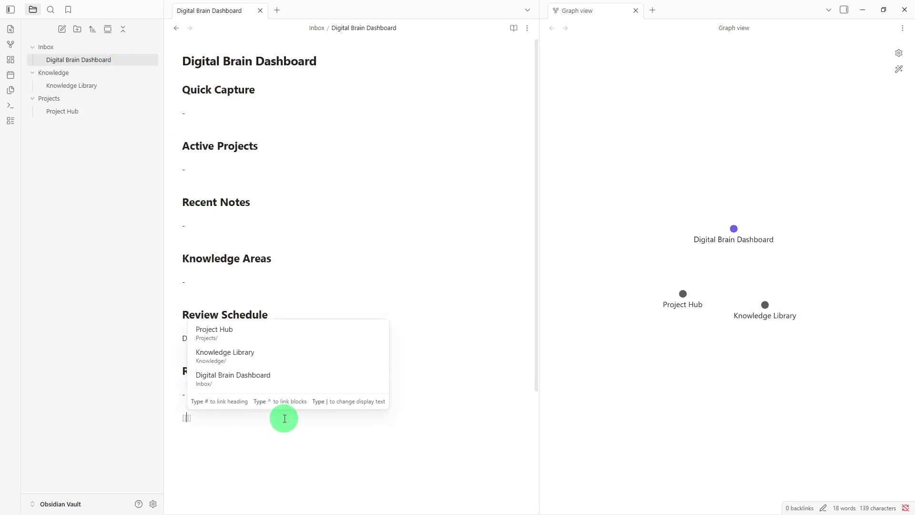
pyautogui.click(286, 362)
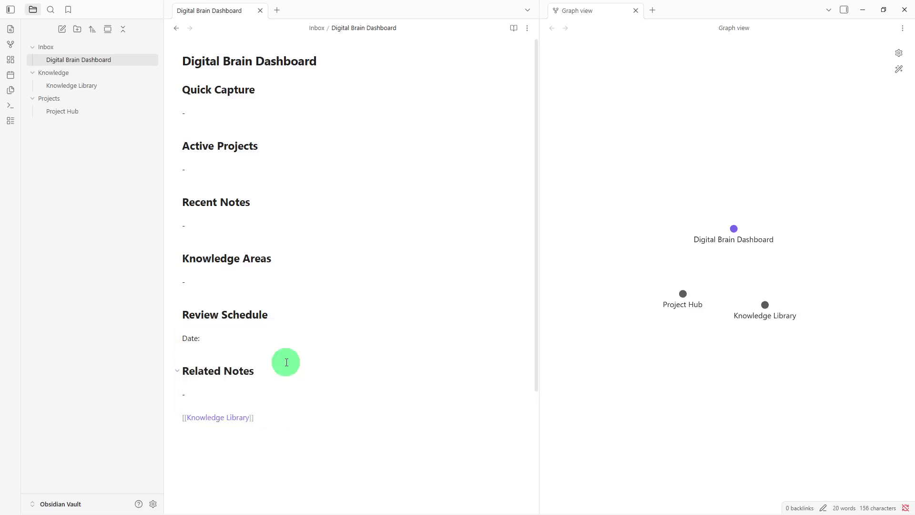
pyautogui.press('Return')
# Follow the link to the Knowledge Library note and add an internal link to Project Hub under its Related Notes
pyautogui.click(200, 422)
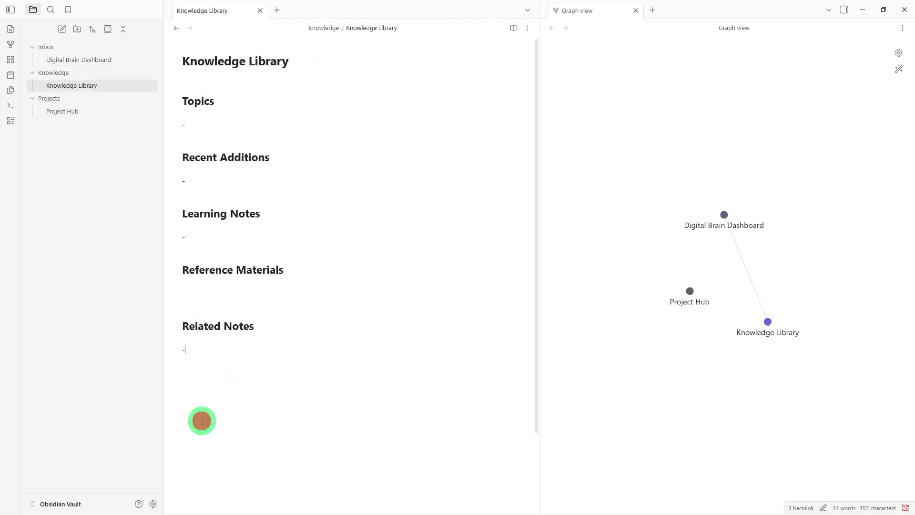
pyautogui.press('Return')
pyautogui.write('[[')
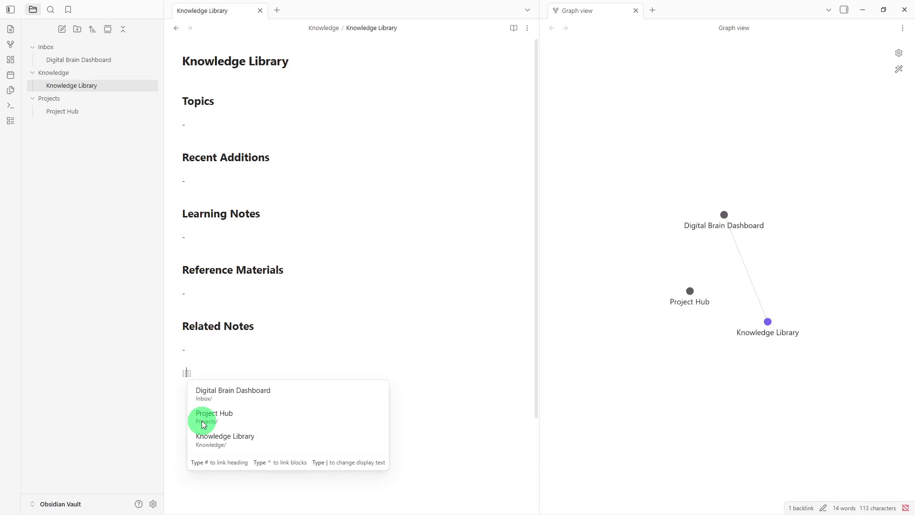
pyautogui.click(208, 419)
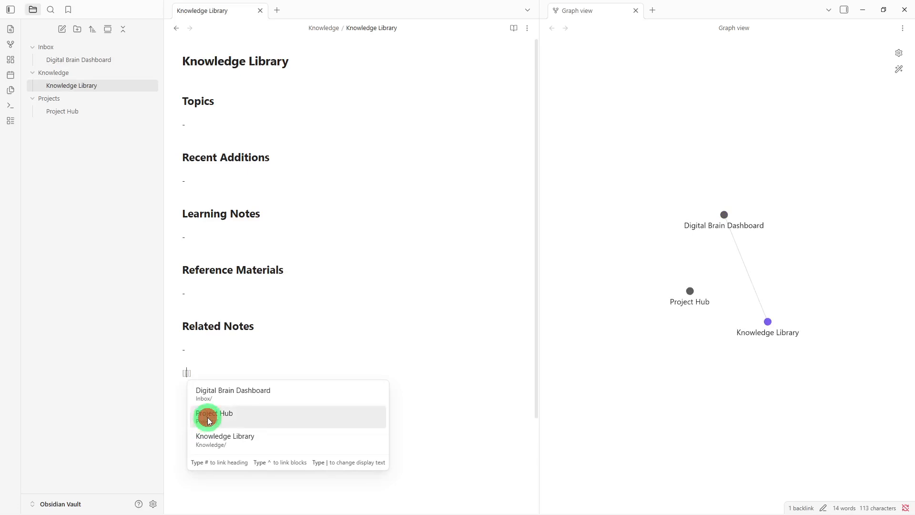
# Complete the Project Hub link in Knowledge Library, then turn its Related Notes heading into an internal link and follow it to create that note
pyautogui.press('Return')
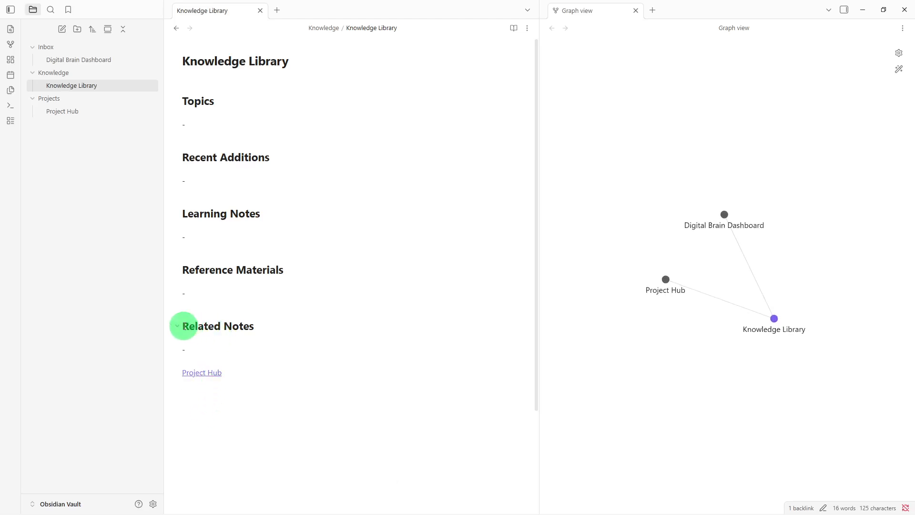
pyautogui.click(183, 326)
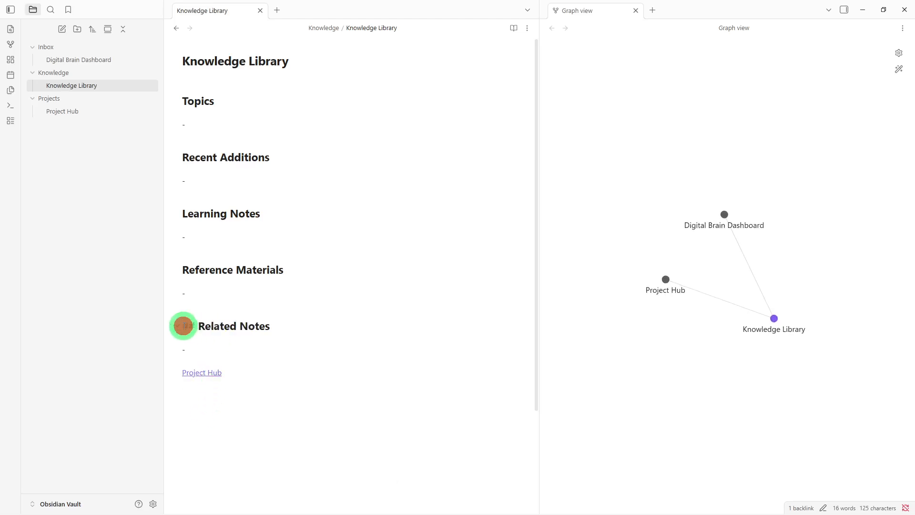
pyautogui.write('[[')
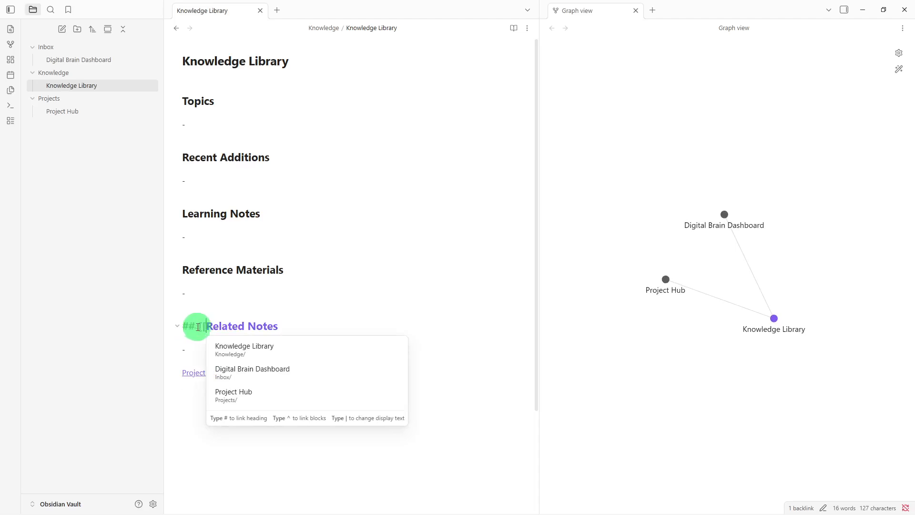
pyautogui.click(285, 329)
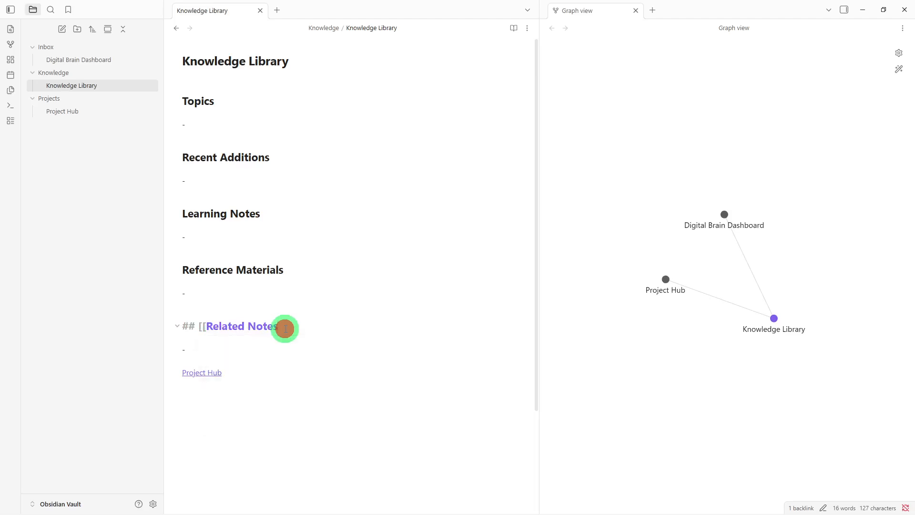
pyautogui.write(']]')
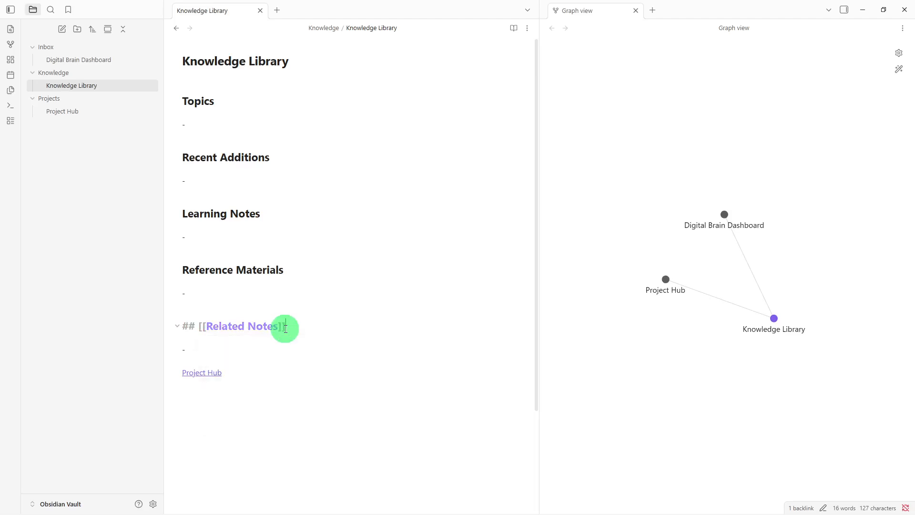
pyautogui.press('Return')
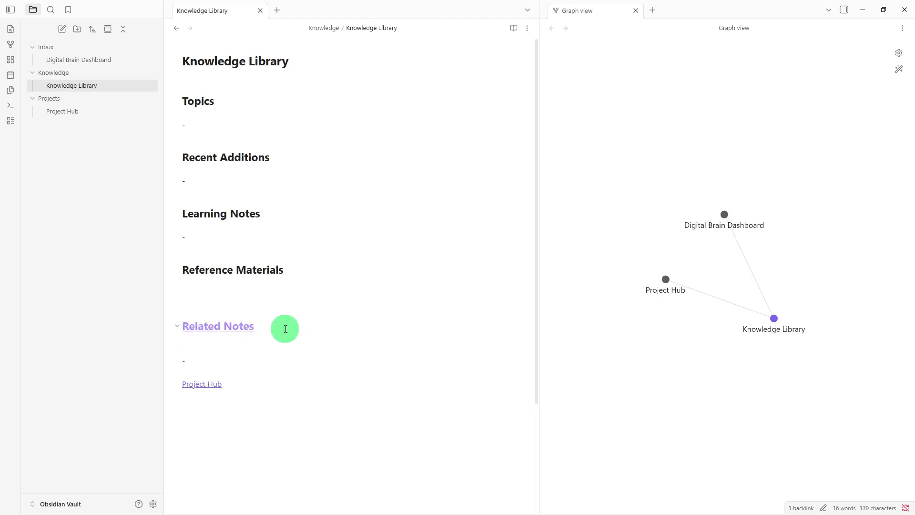
pyautogui.click(244, 323)
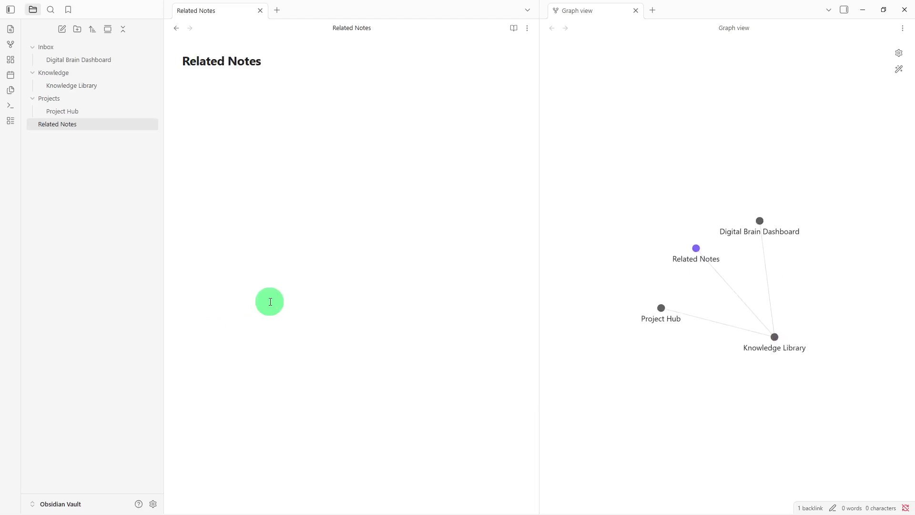
pyautogui.click(77, 84)
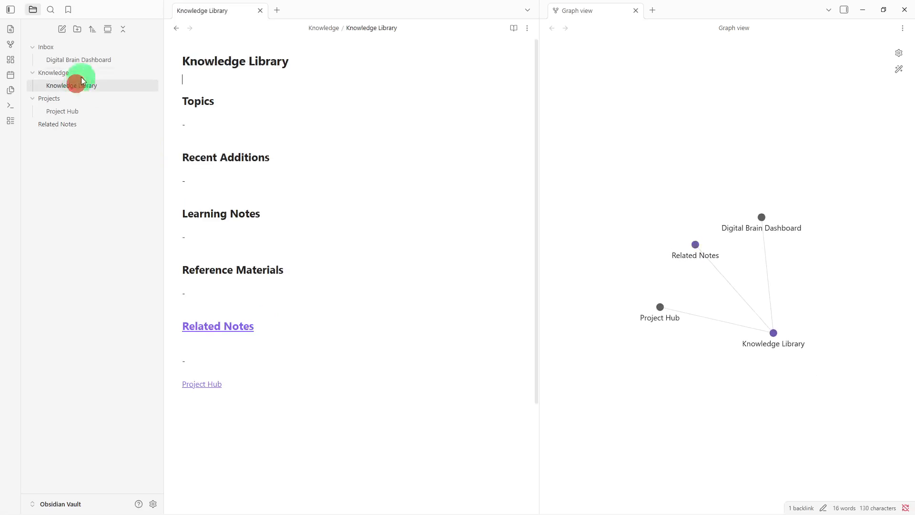
# Open the Digital Brain Dashboard note and add an aliases file property with the value overview
pyautogui.click(93, 65)
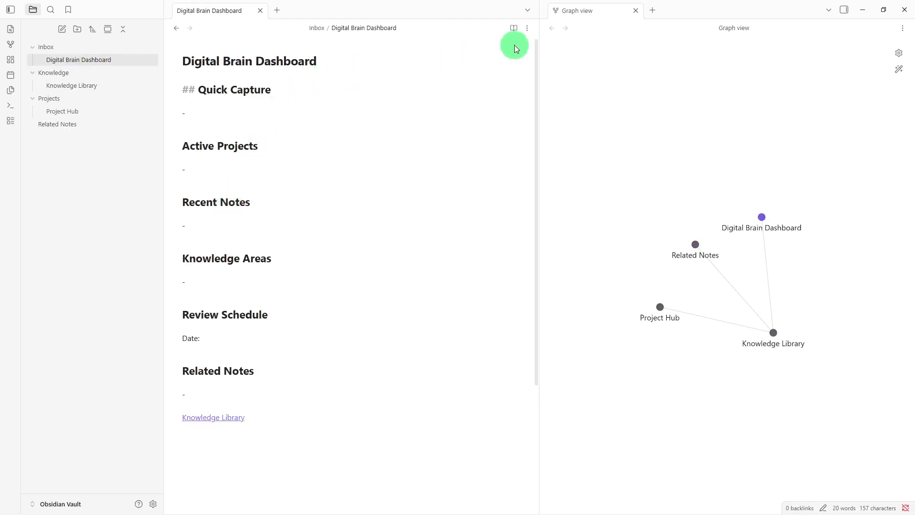
pyautogui.click(528, 30)
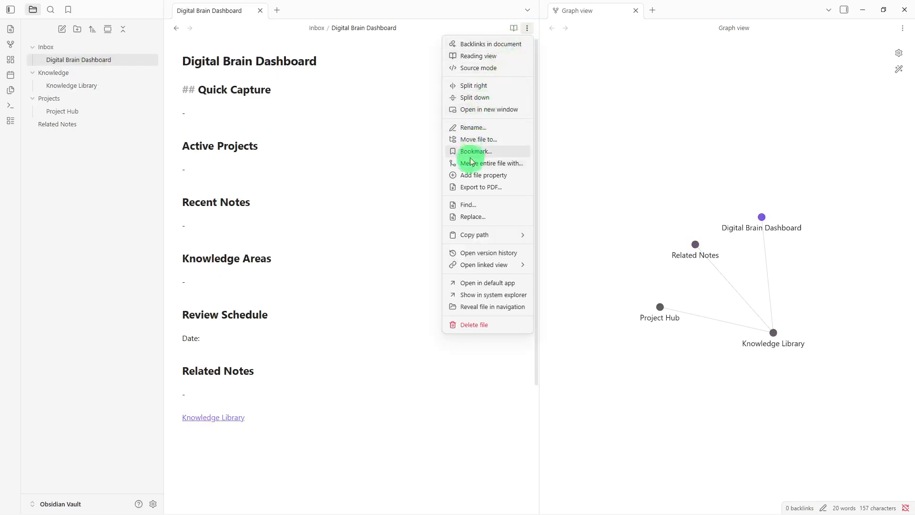
pyautogui.click(468, 173)
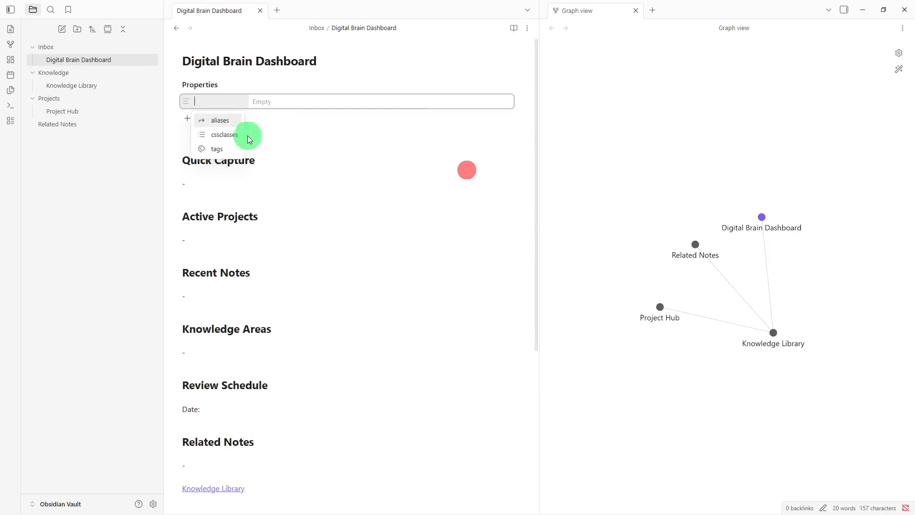
pyautogui.click(221, 124)
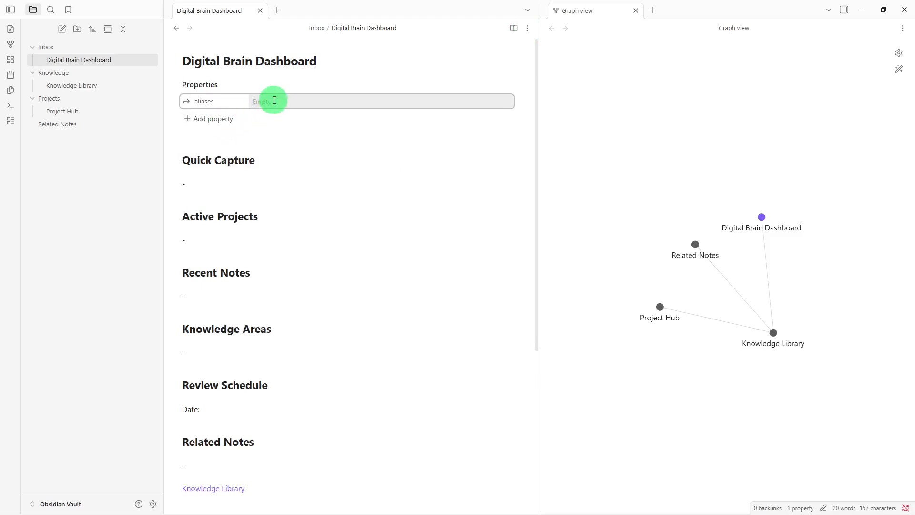
pyautogui.write('overview')
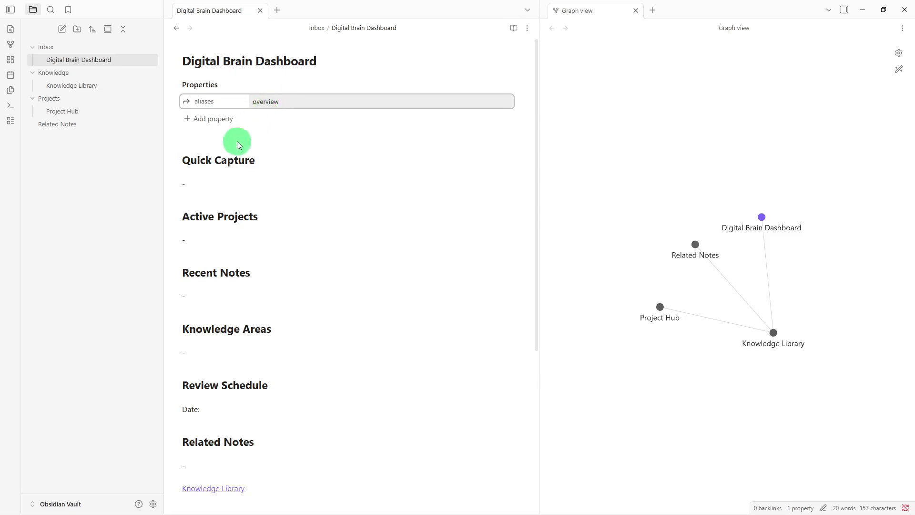
# Add the tags #active and #research directly under the Quick Capture heading of the Digital Brain Dashboard note
pyautogui.click(215, 167)
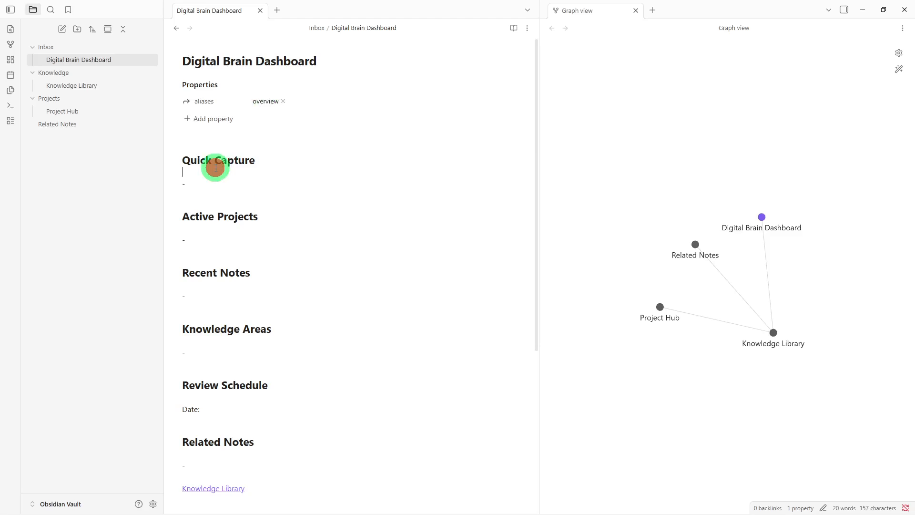
pyautogui.write('#')
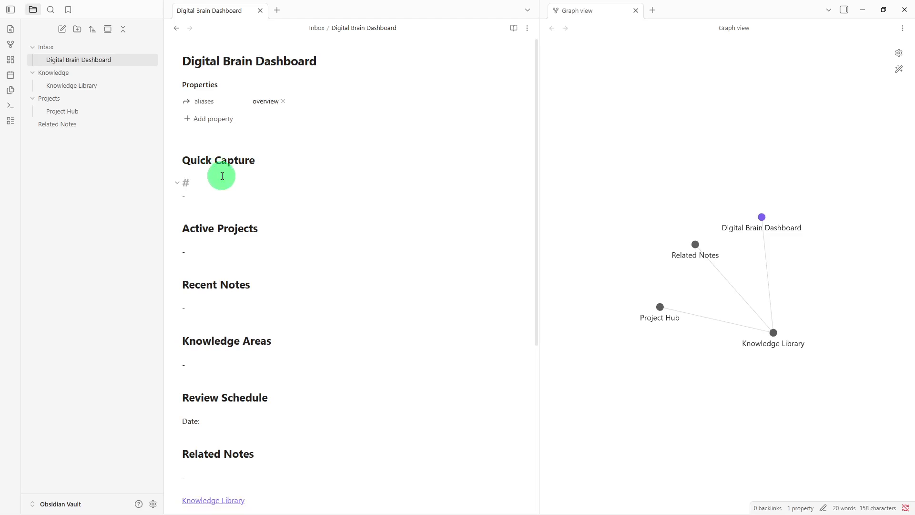
pyautogui.write('ac')
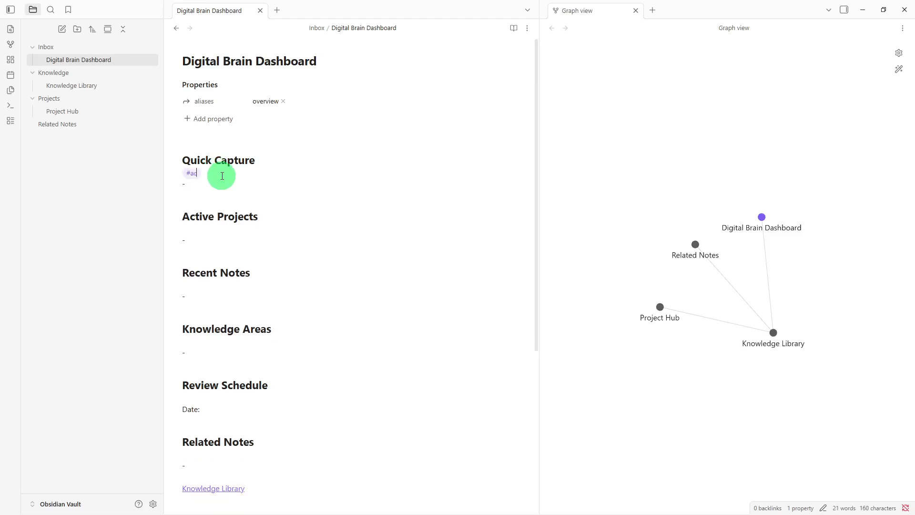
pyautogui.write('tive #research')
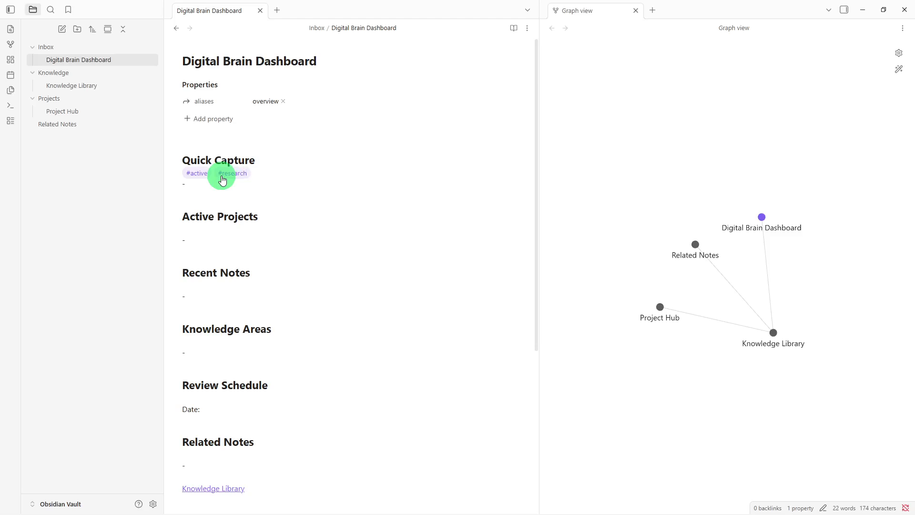
pyautogui.click(237, 241)
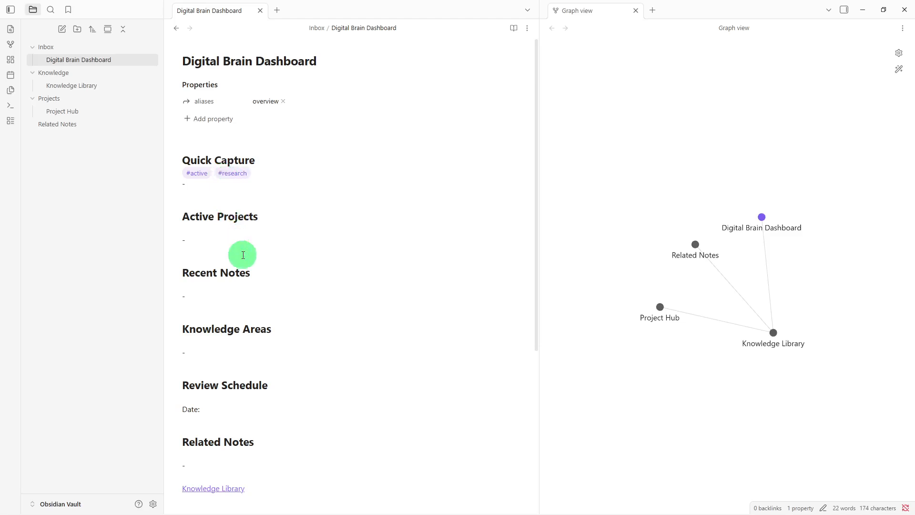